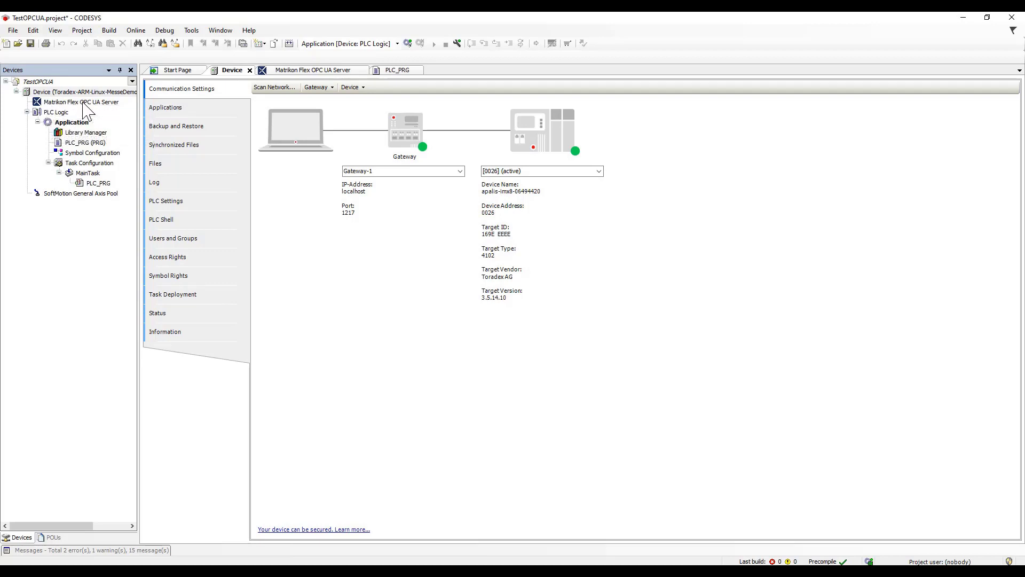
# - Review the Data Setup, Status and Information pages of the Matrikon Flex OPC UA Server, ending on its general communication settings
pyautogui.click(274, 71)
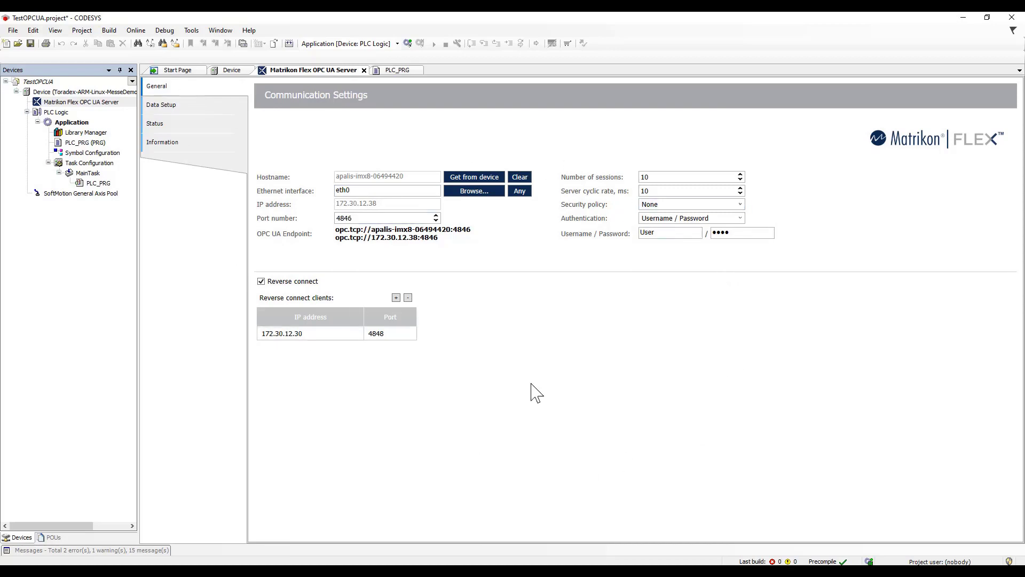
pyautogui.click(187, 108)
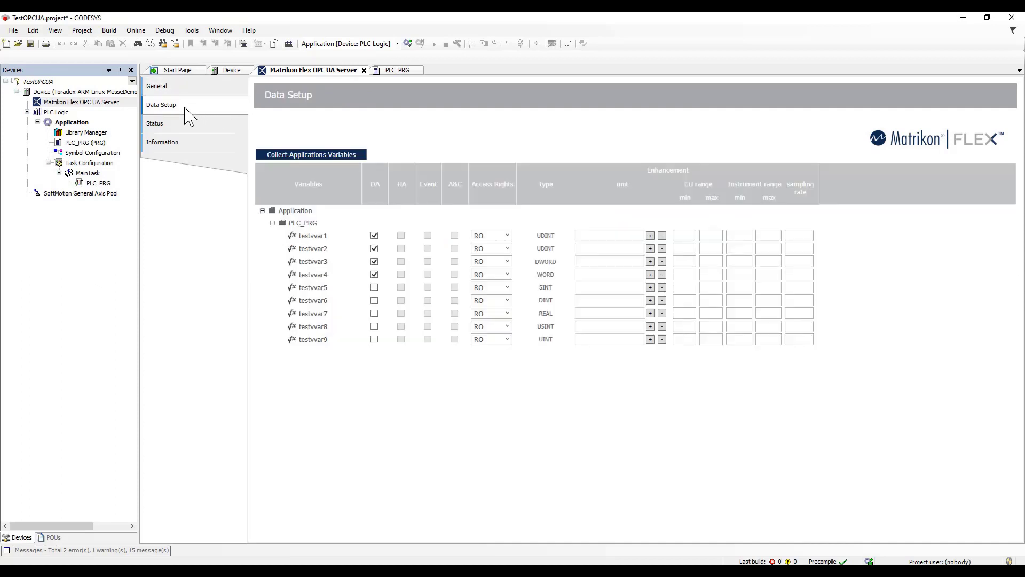
pyautogui.click(179, 125)
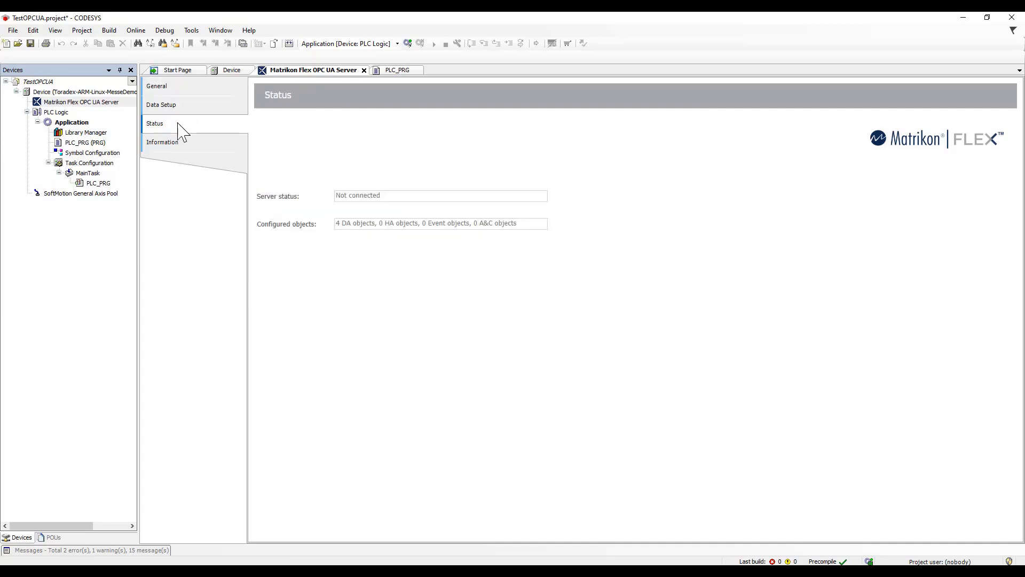
pyautogui.click(179, 153)
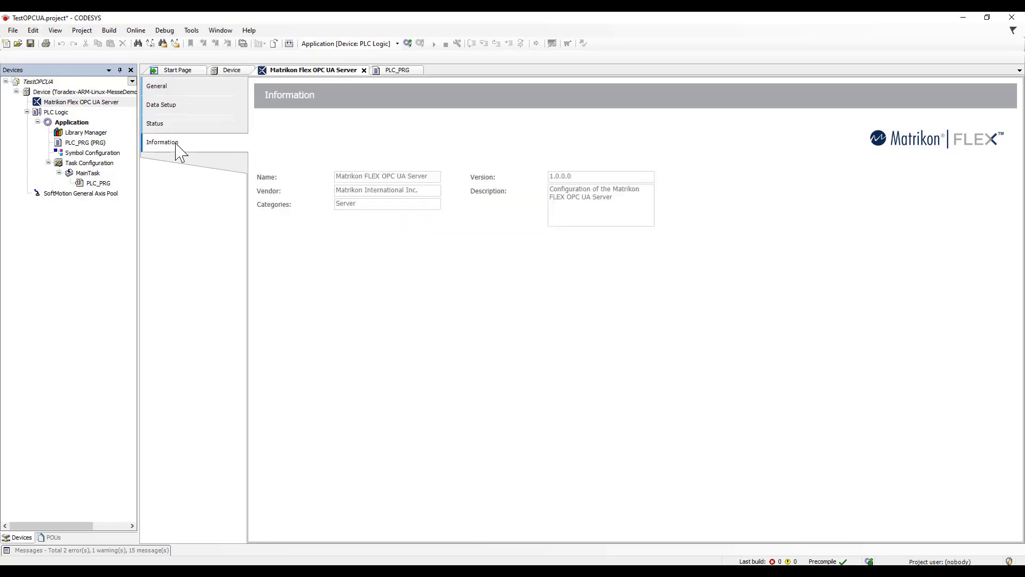
pyautogui.click(160, 88)
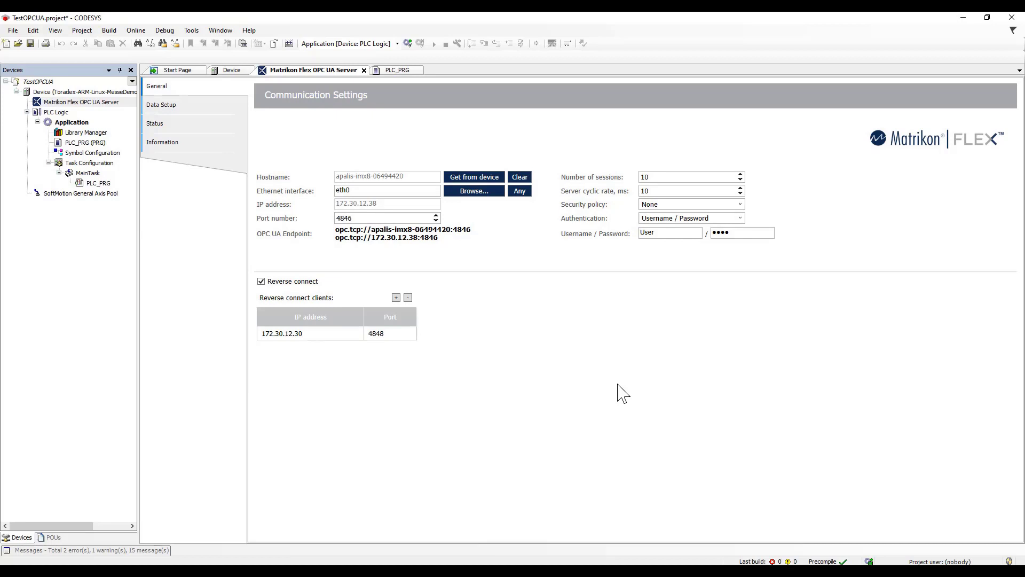
# - Choose eth0 as the server's Ethernet interface from the device's network adapters and highlight the IP-based OPC UA endpoint address
pyautogui.click(472, 193)
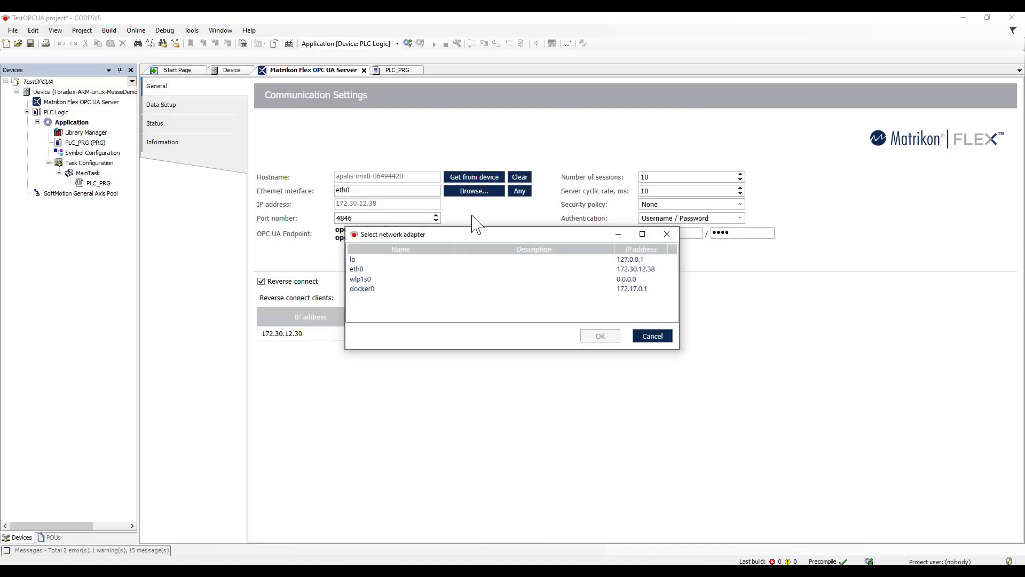
pyautogui.click(368, 270)
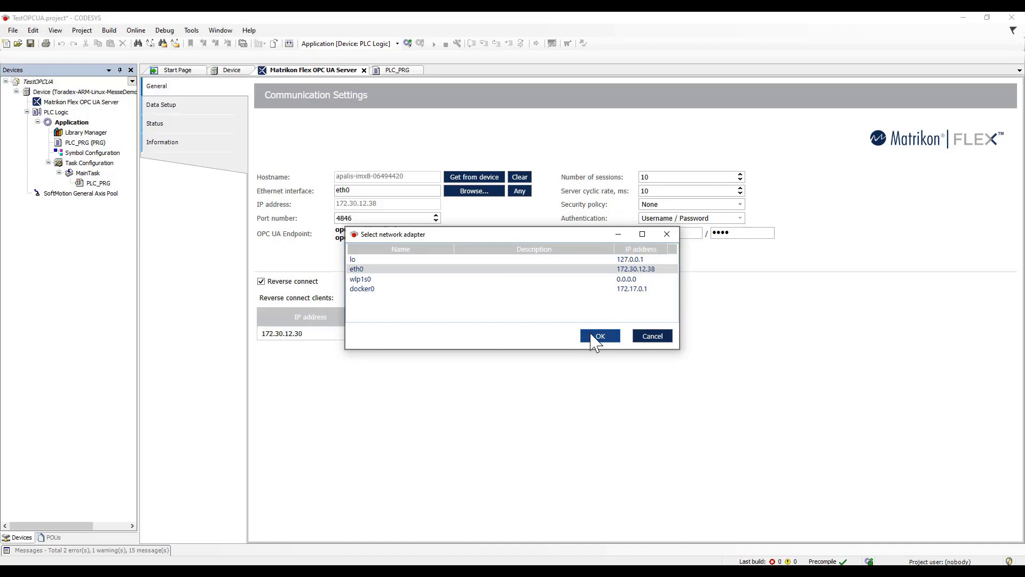
pyautogui.click(595, 340)
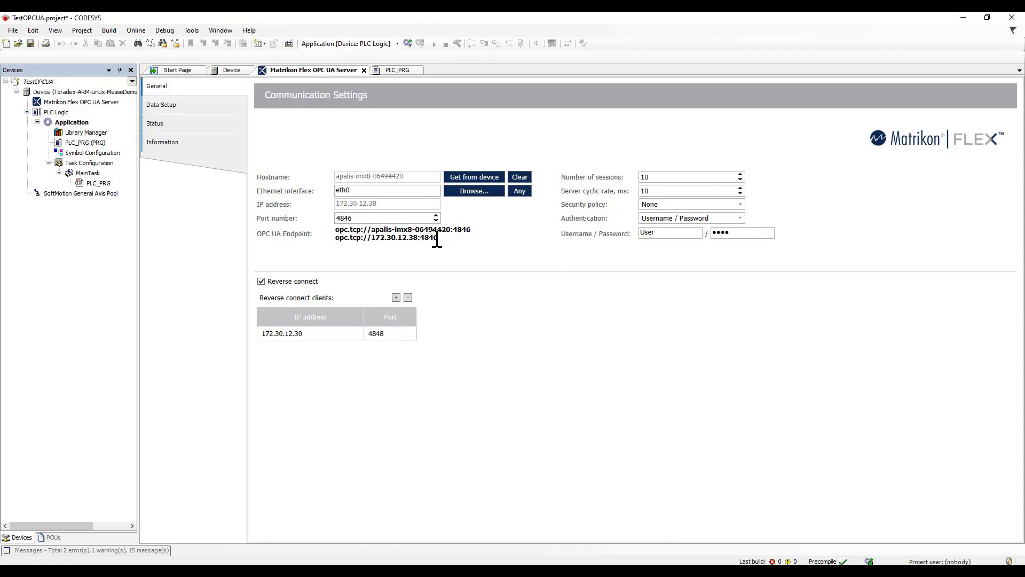
pyautogui.moveTo(437, 238); pyautogui.dragTo(338, 240)
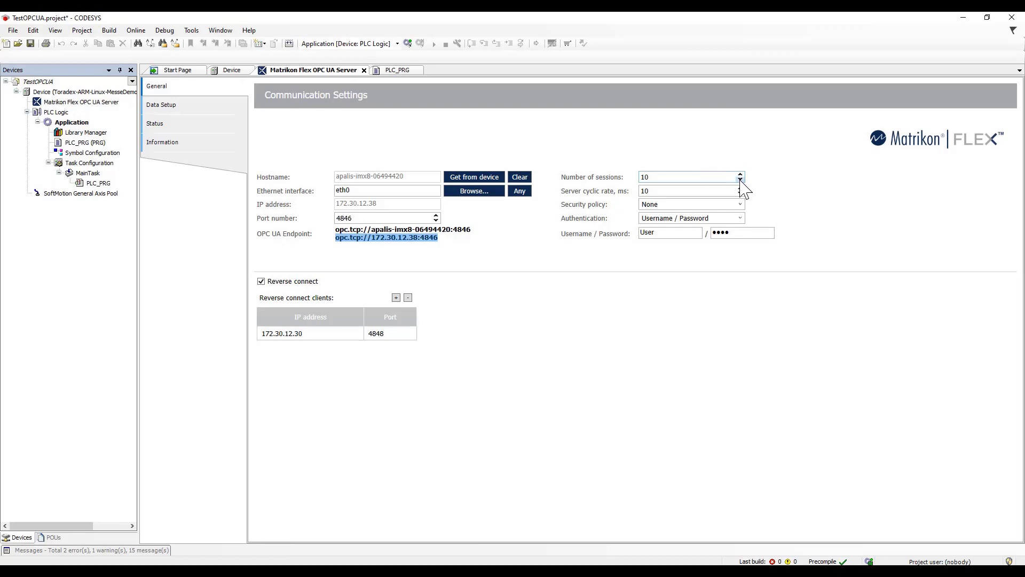
# - Set the server cyclic rate to 1000 ms and the security policy to None
pyautogui.doubleClick(661, 192)
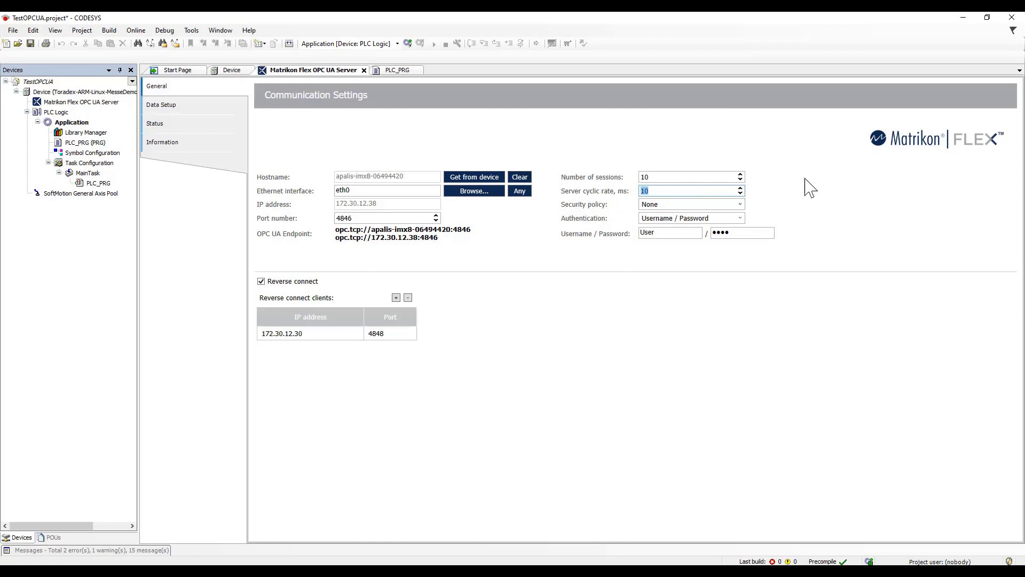
pyautogui.click(678, 192)
pyautogui.write('00')
pyautogui.click(741, 205)
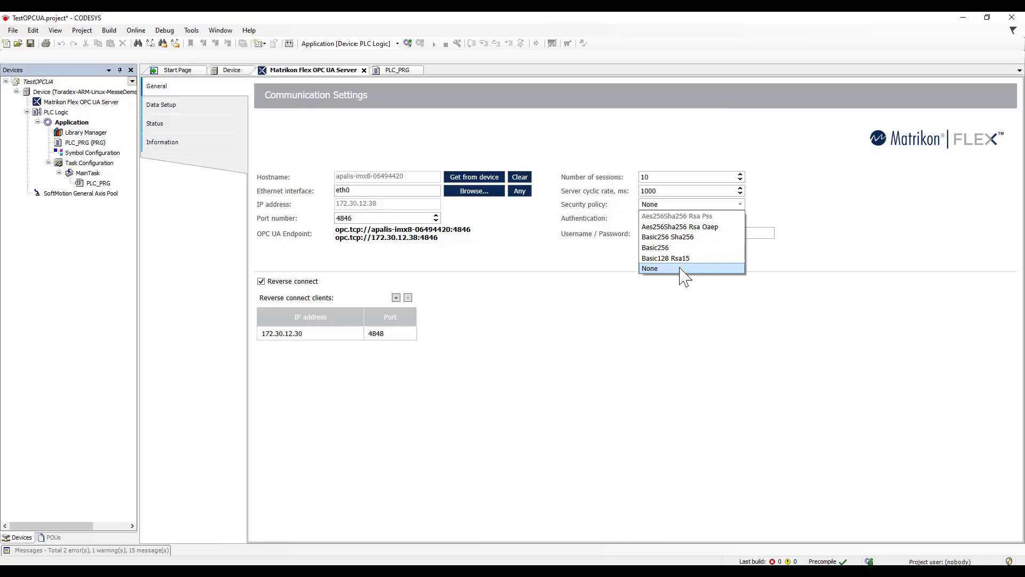
pyautogui.click(680, 268)
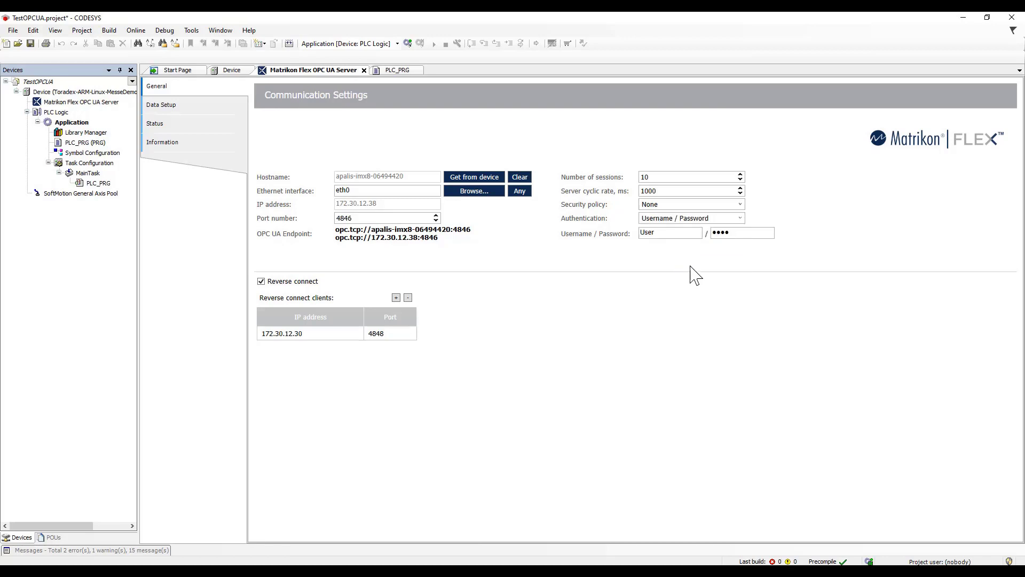
# - Set the authentication to Username / Password, then enter "Username" as the user name and fill in the password
pyautogui.click(741, 218)
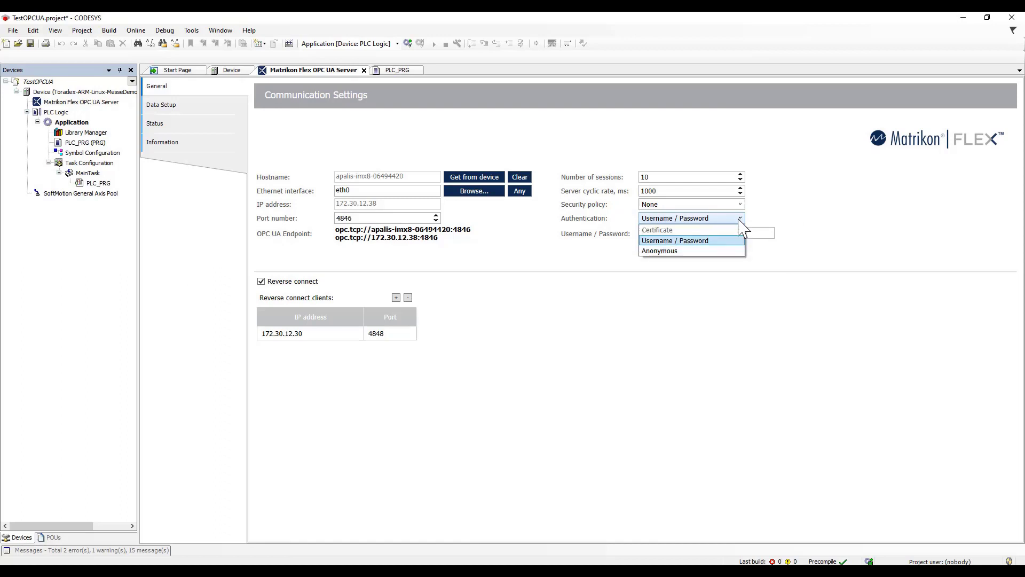
pyautogui.click(676, 251)
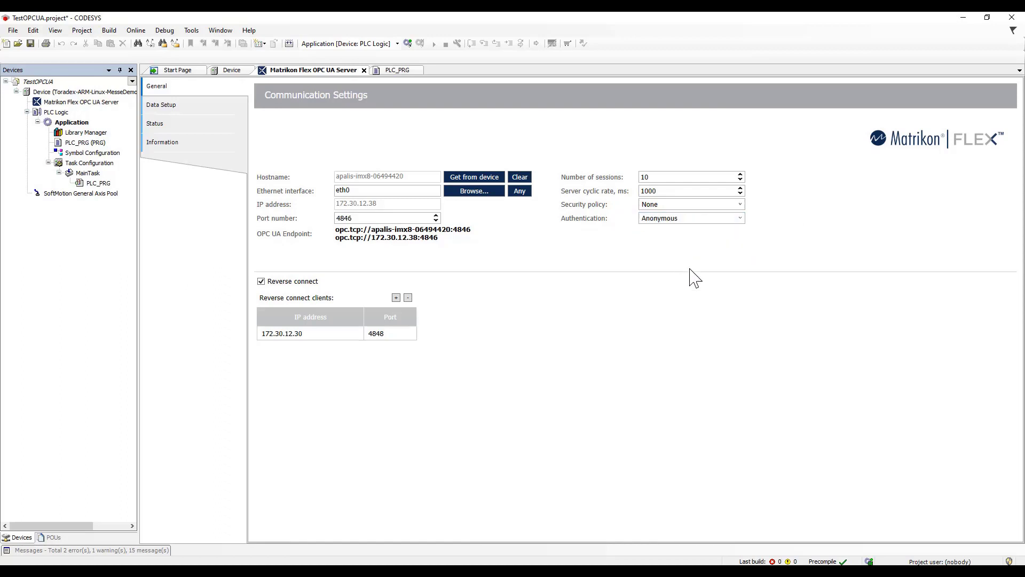
pyautogui.click(740, 218)
pyautogui.click(676, 240)
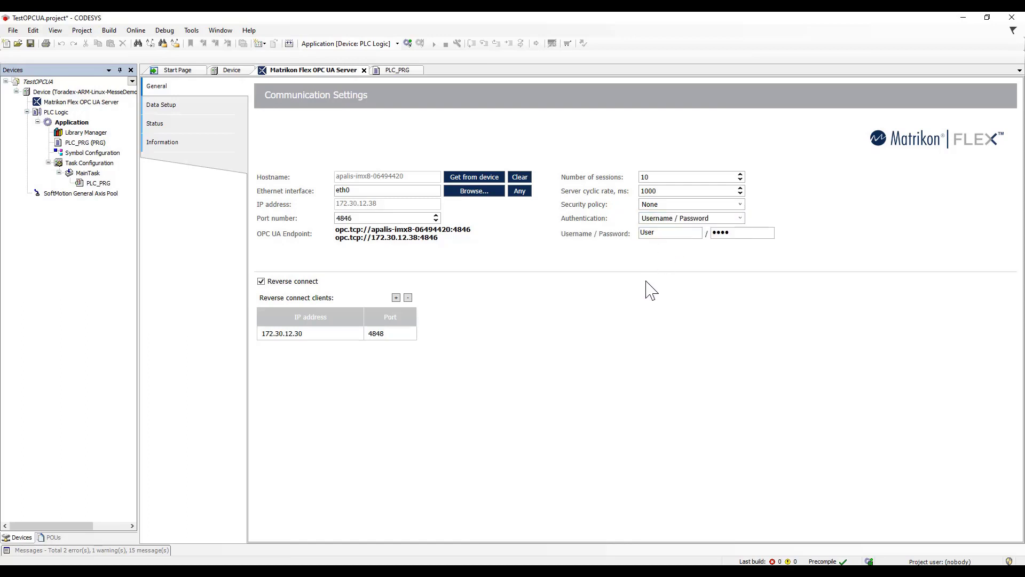
pyautogui.doubleClick(665, 235)
pyautogui.write('Username')
pyautogui.doubleClick(730, 234)
pyautogui.write('••••')
# - Turn the Reverse connect option off and back on
pyautogui.click(261, 281)
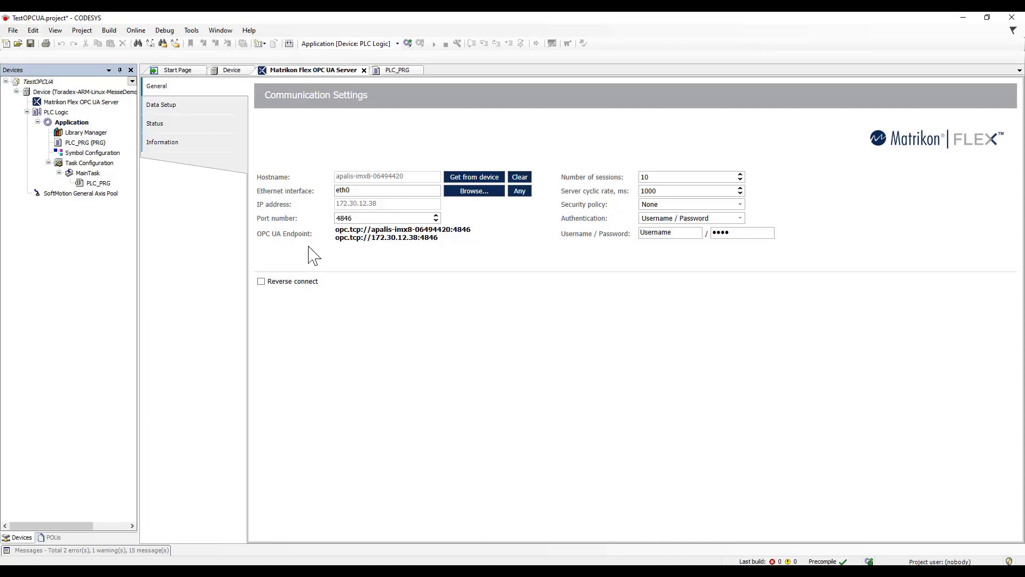
pyautogui.click(261, 281)
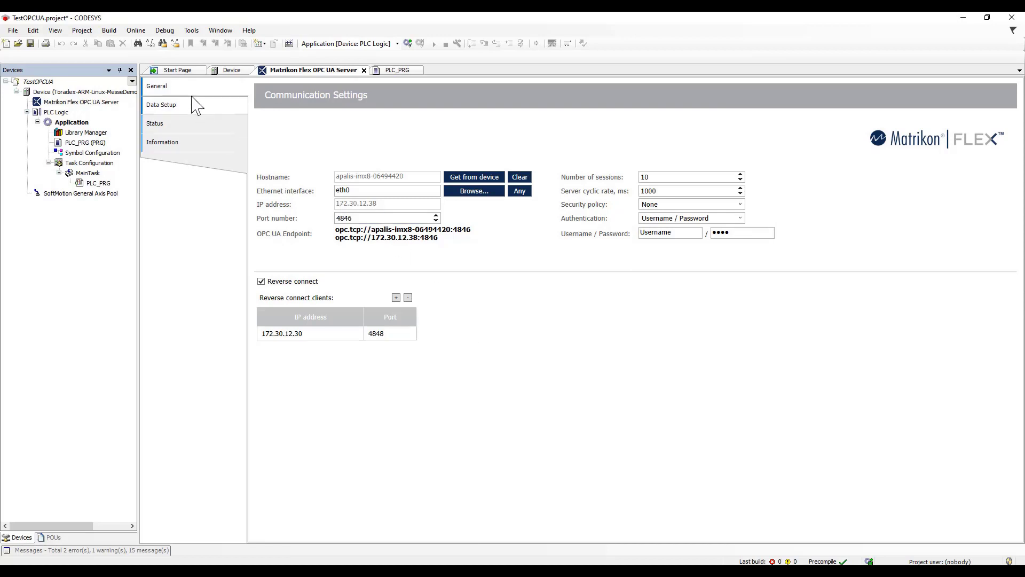
# - Collect the application variables in the OPC UA server's data setup, expand PLC_PRG, and compare them with the program's variable declarations
pyautogui.click(168, 111)
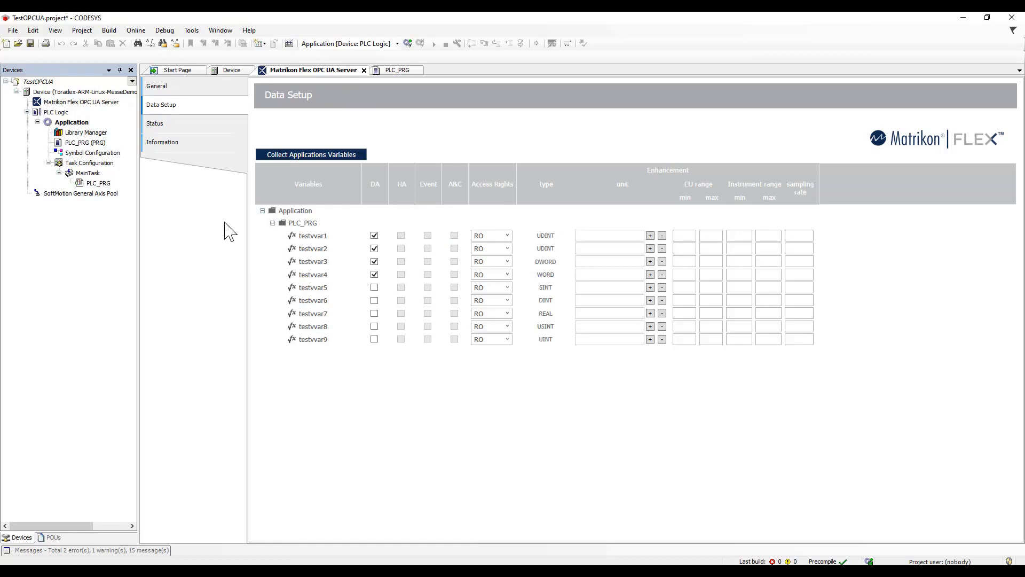
pyautogui.click(262, 211)
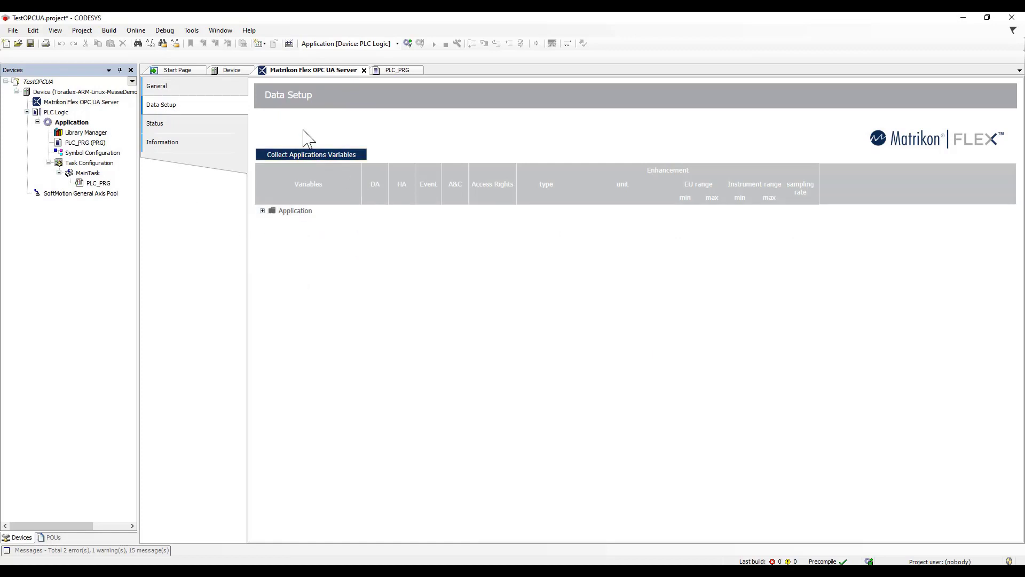
pyautogui.click(290, 155)
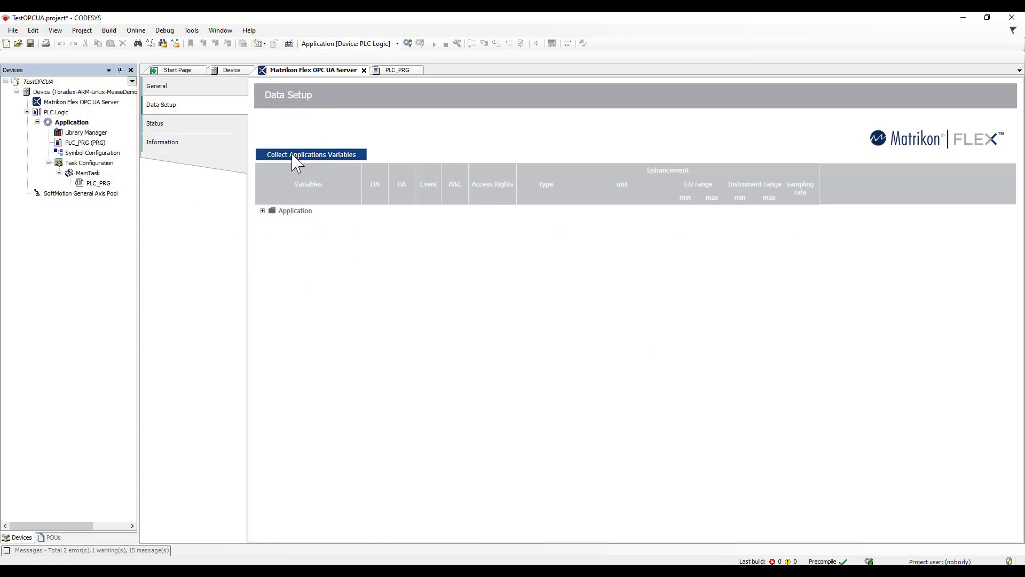
pyautogui.click(292, 155)
pyautogui.click(262, 211)
pyautogui.click(273, 224)
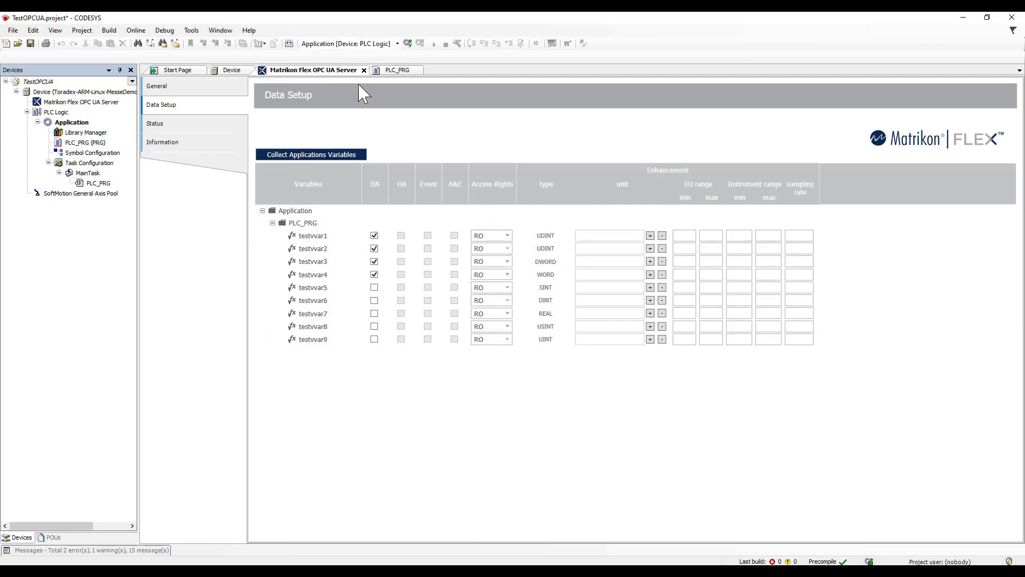
pyautogui.click(395, 82)
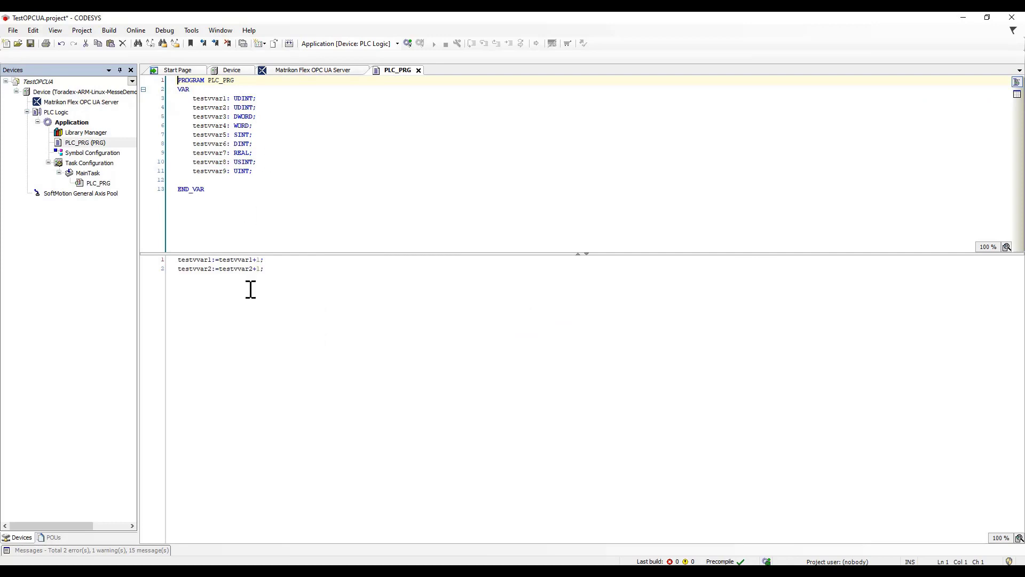
pyautogui.click(319, 80)
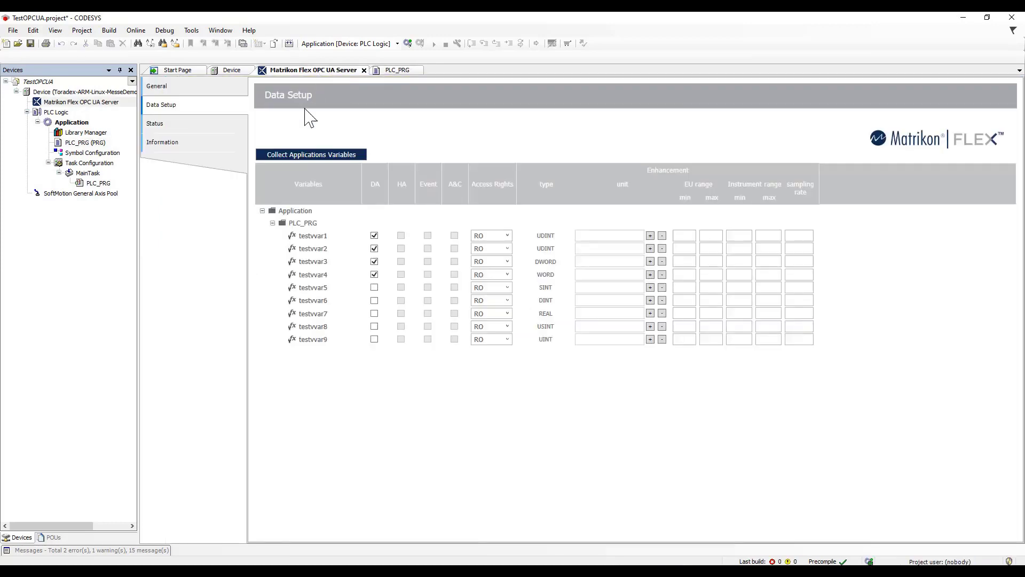
# - Disable data access (DA) for the variables testvvar1 through testvvar4 in the data setup
pyautogui.click(374, 236)
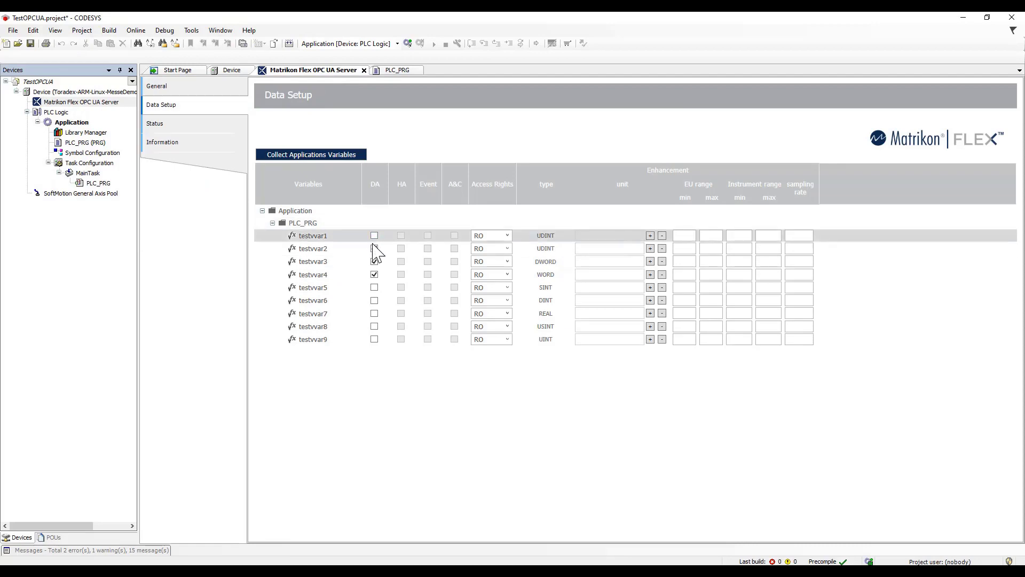
pyautogui.click(375, 261)
pyautogui.click(374, 275)
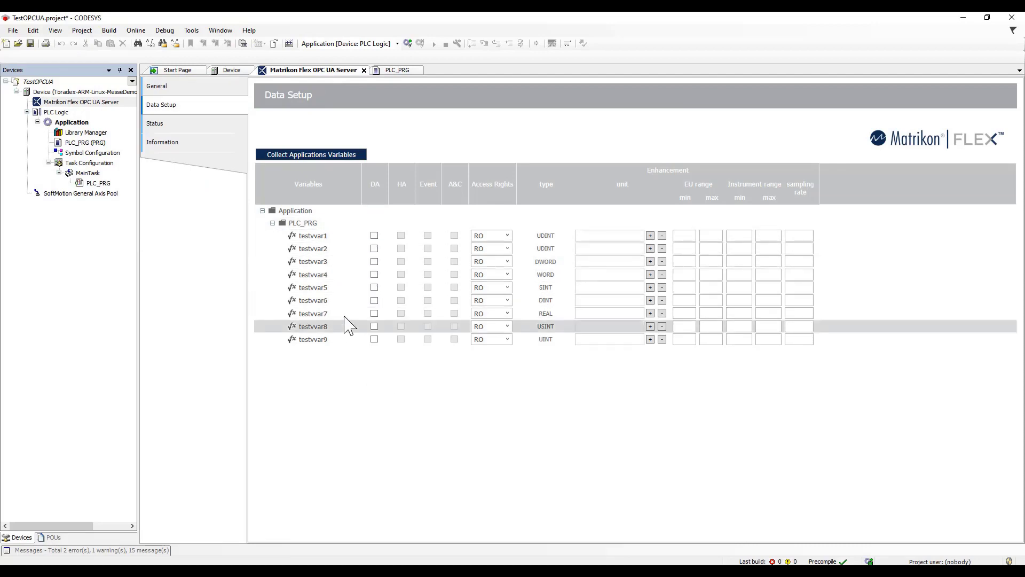